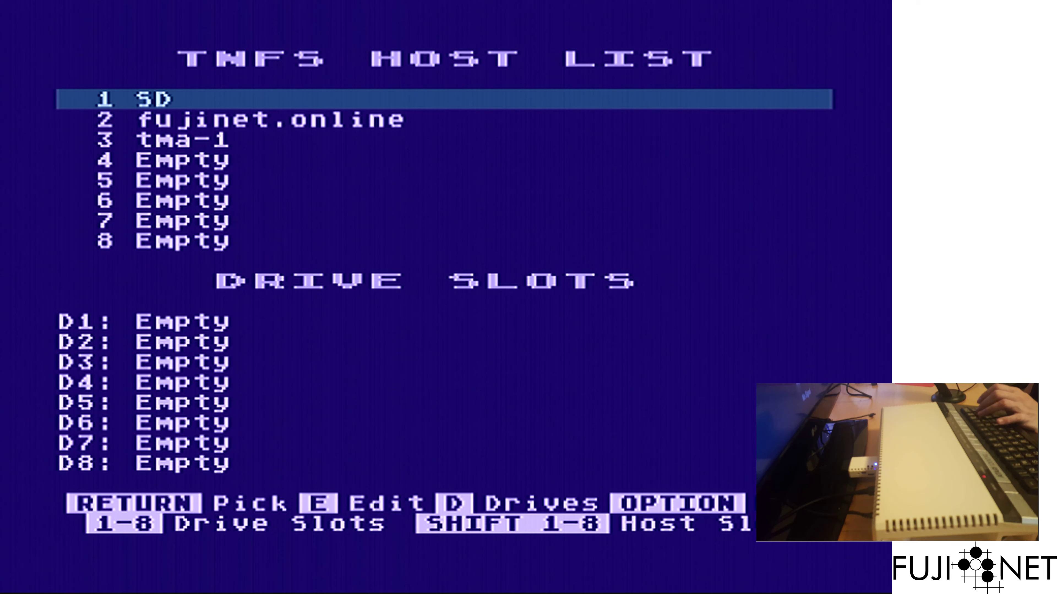
# Step: Open the tma-1 host from the TNFS host list to browse its disk images
pyautogui.press('Down')
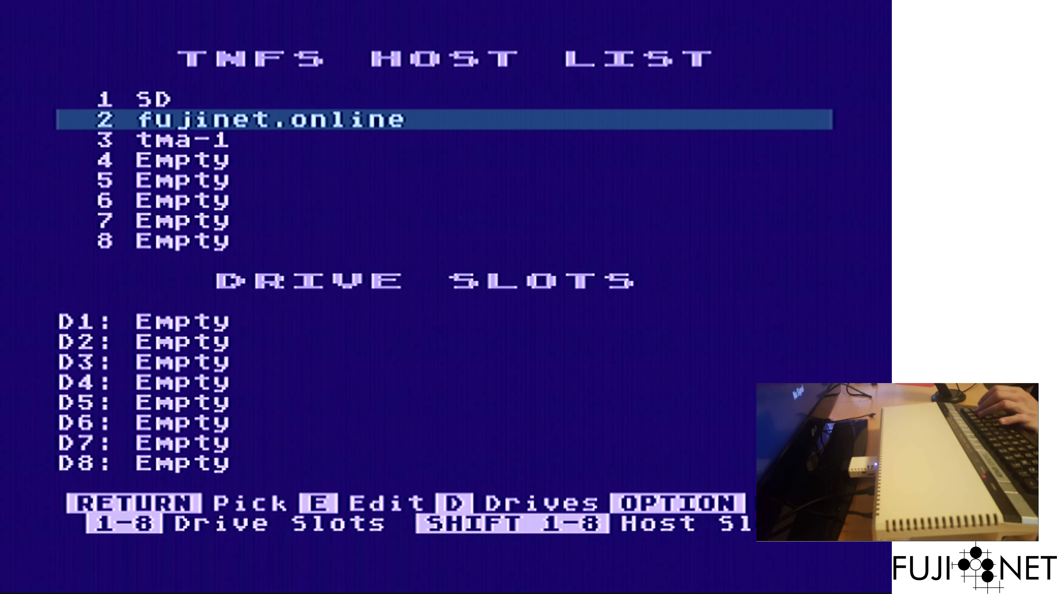
pyautogui.press('Down')
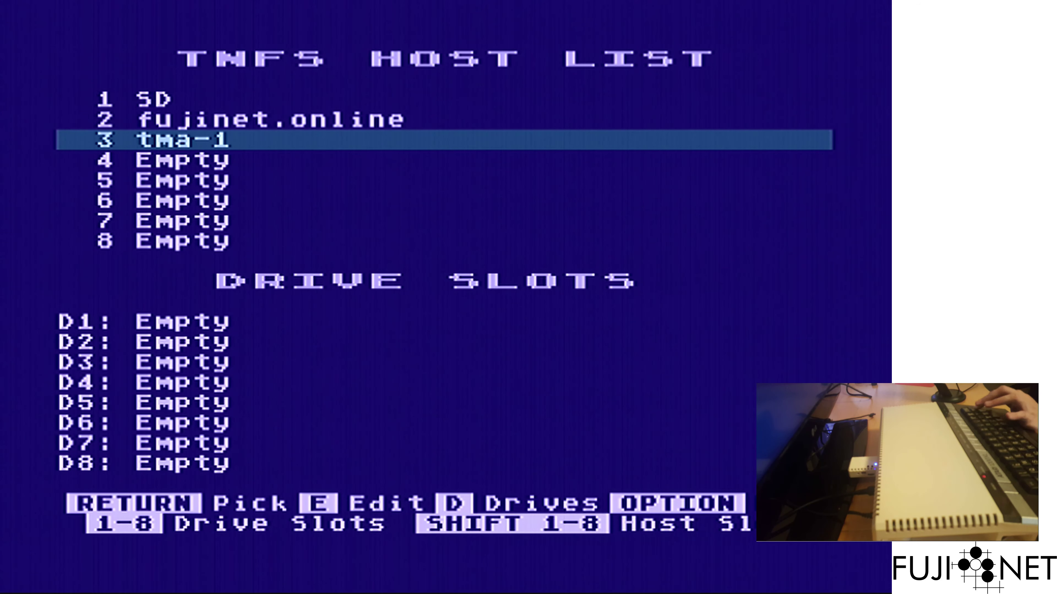
pyautogui.press('Return')
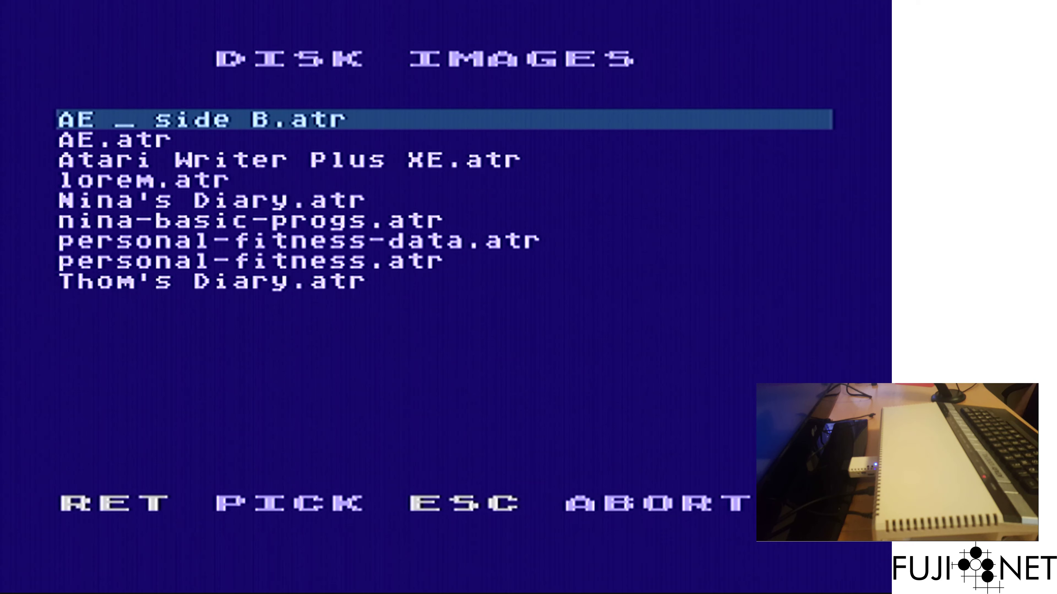
# Step: Mount the personal-fitness.atr disk image to drive slot D1 as read-only
pyautogui.press('Down')
pyautogui.press('Down')
pyautogui.press('Down')
pyautogui.press('Down')
pyautogui.press('Down')
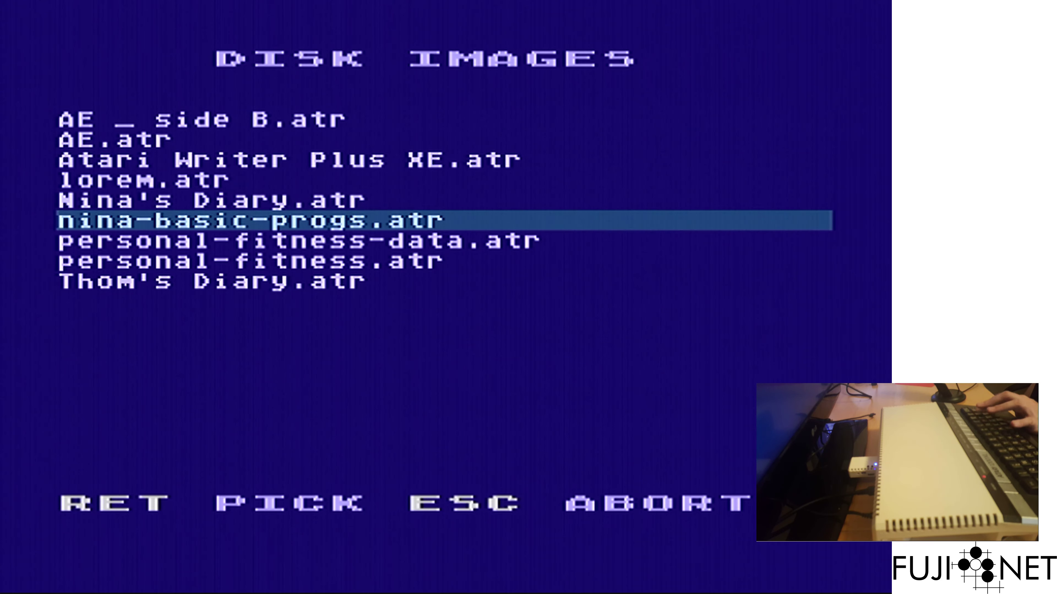
pyautogui.press('Down')
pyautogui.press('Down')
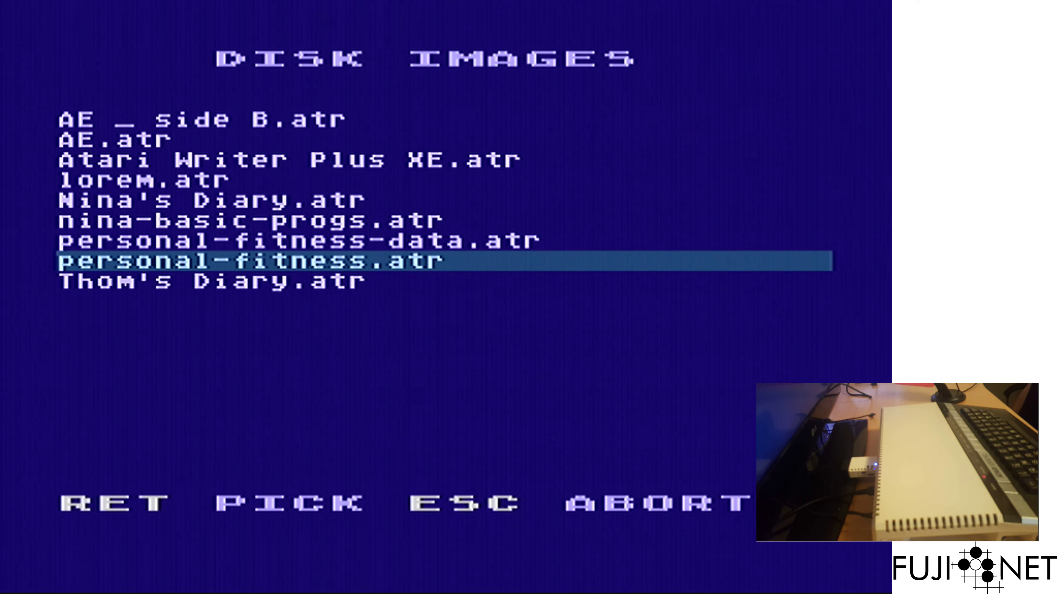
pyautogui.press('Return')
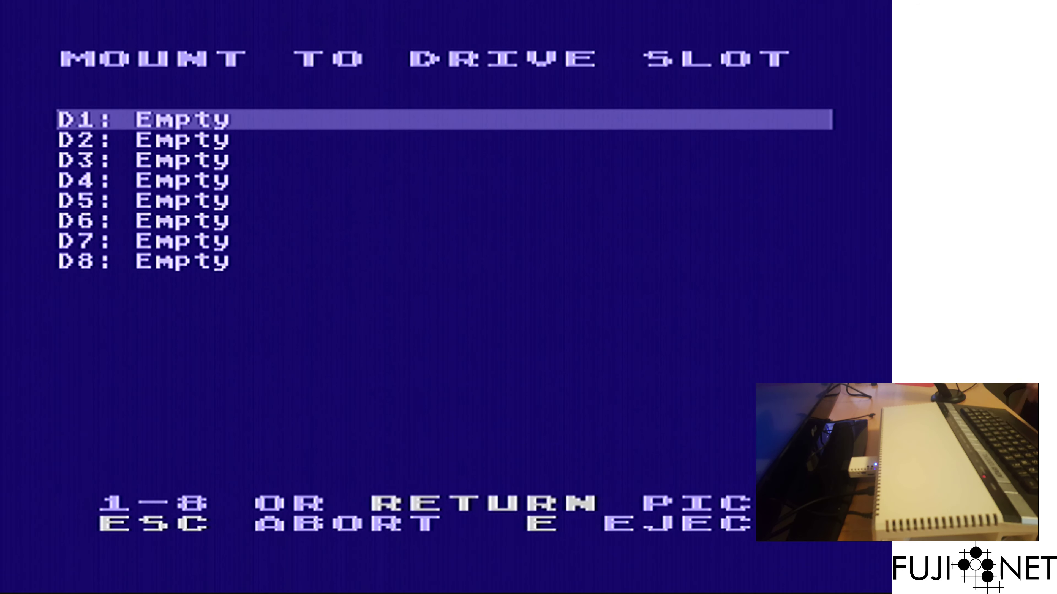
pyautogui.press('Return')
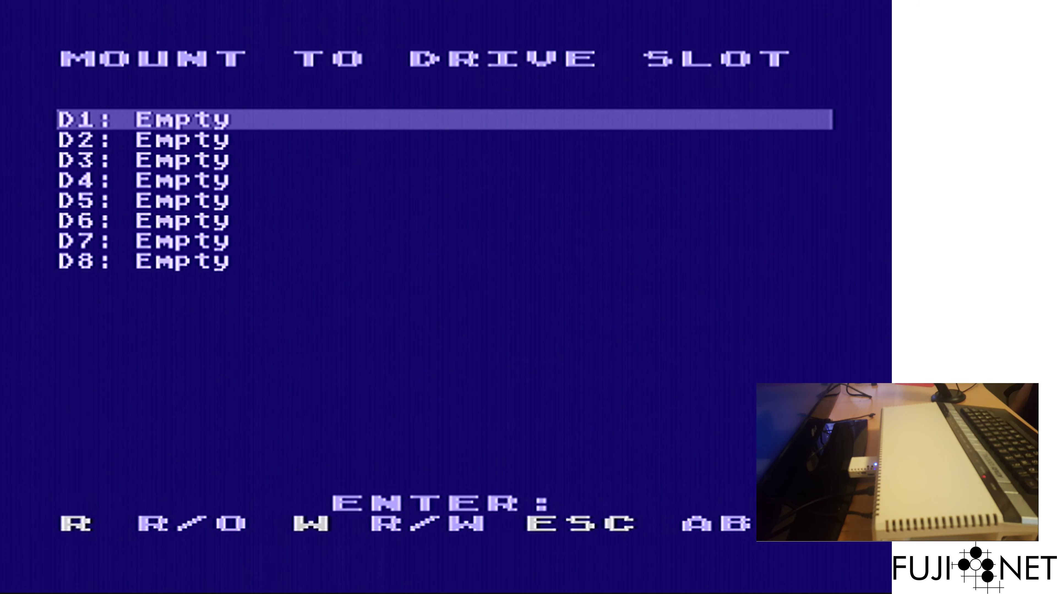
pyautogui.press('r')
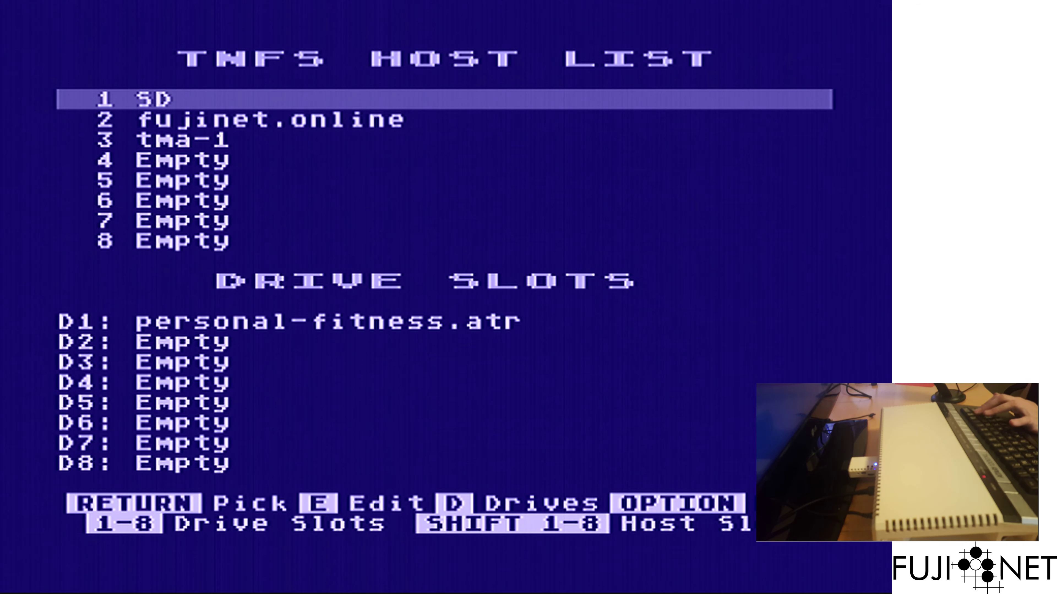
# Step: Mount personal-fitness-data.atr from the tma-1 host to drive slot D2 as read-only
pyautogui.hotkey('shift', '3')
pyautogui.press('Return')
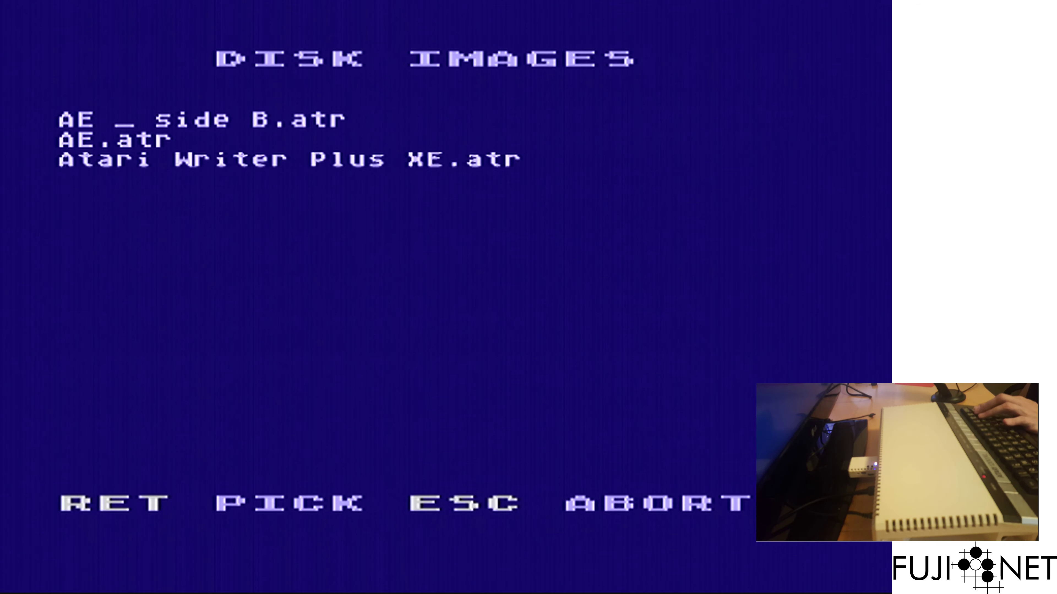
pyautogui.press('Down')
pyautogui.press('Down')
pyautogui.press('Down')
pyautogui.press('Down')
pyautogui.press('Down')
pyautogui.press('Down')
pyautogui.press('Return')
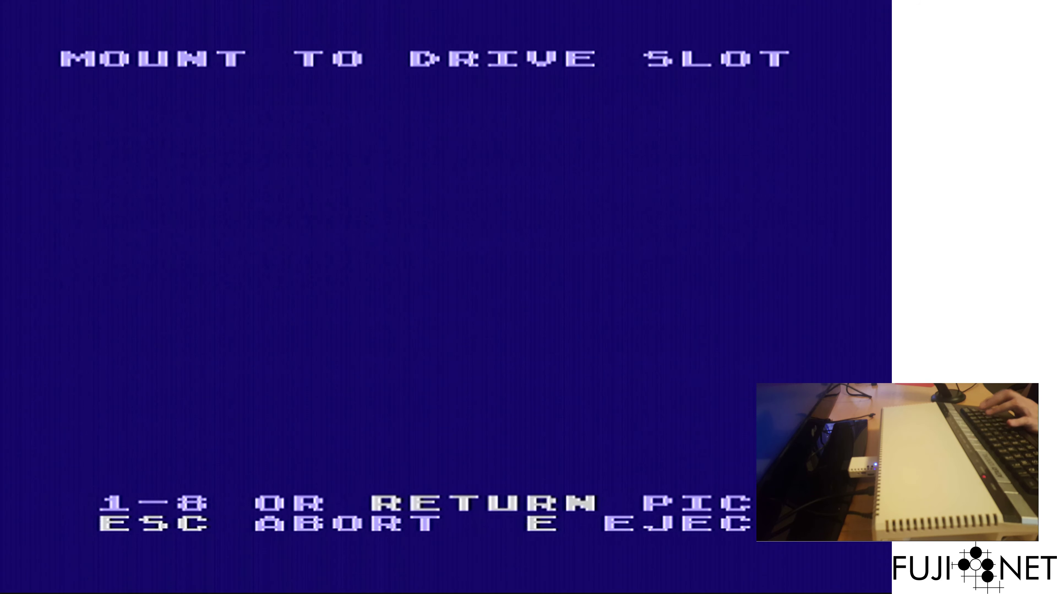
pyautogui.press('Down')
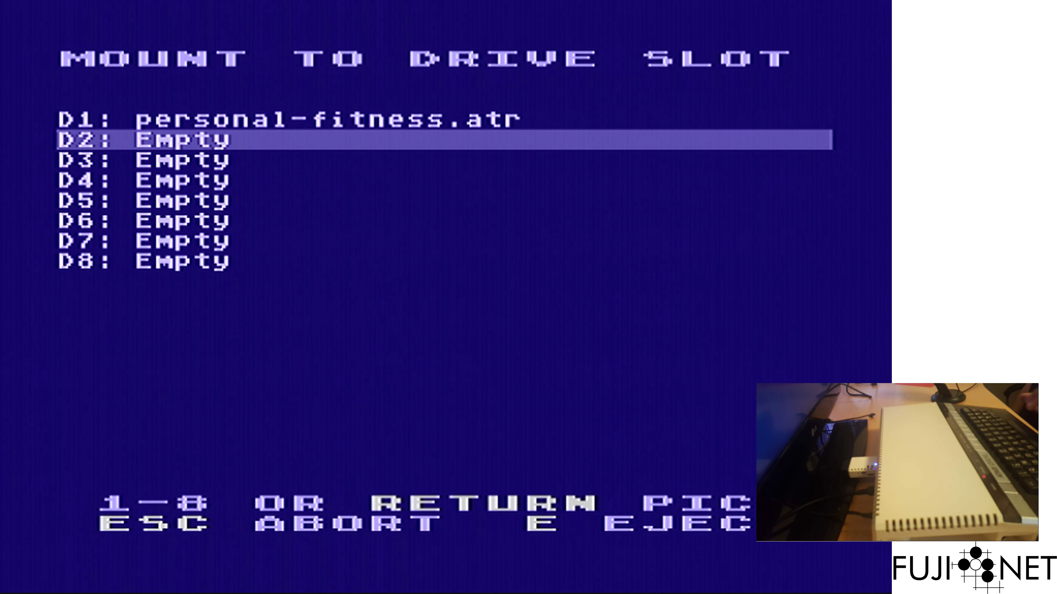
pyautogui.press('Return')
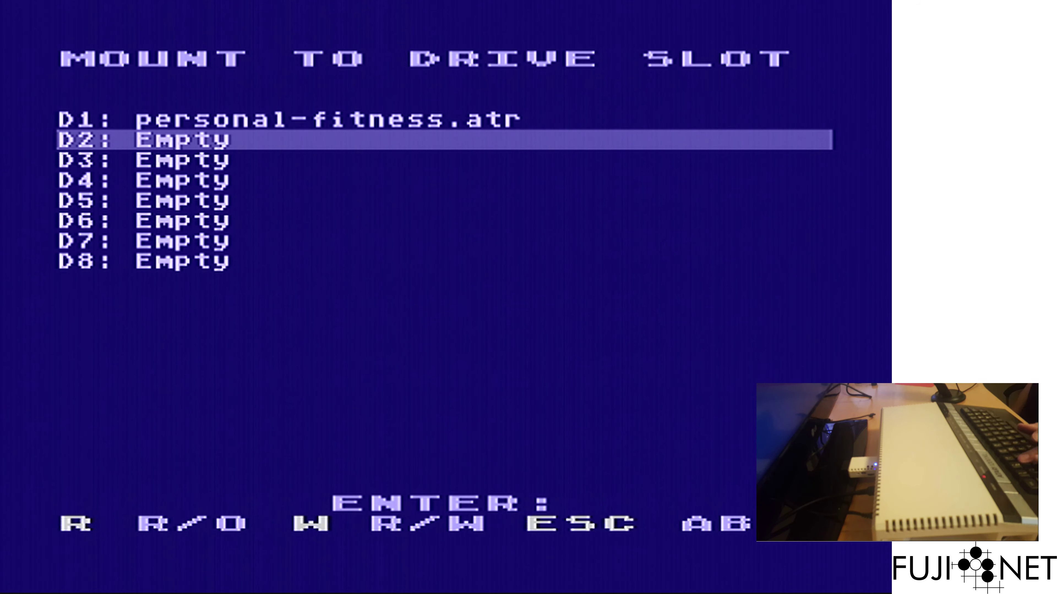
pyautogui.press('r')
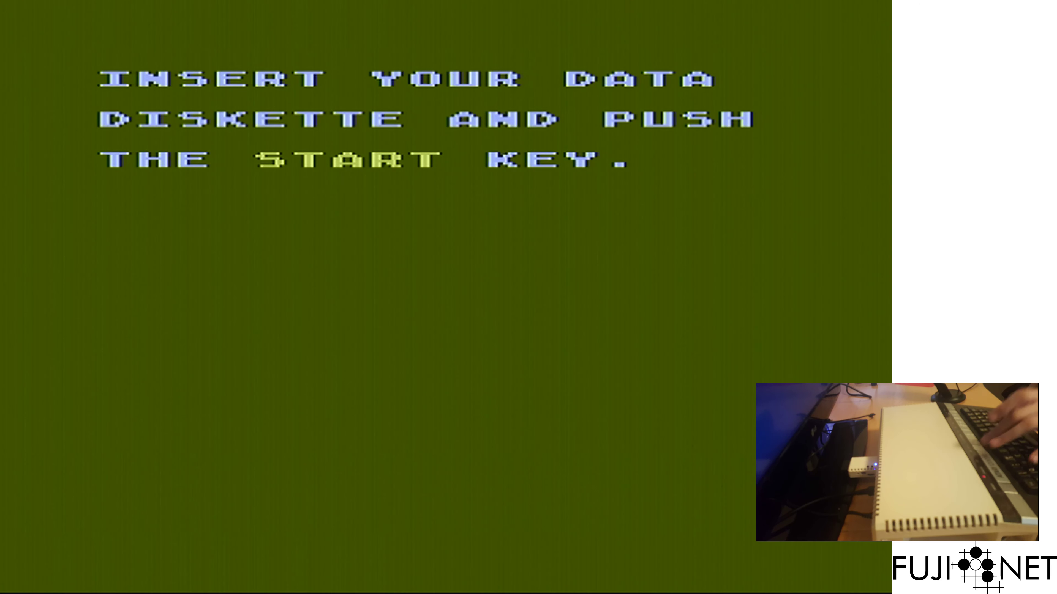
# Step: Load the data diskette in the fitness program and display the daily progress chart
pyautogui.press('F2')
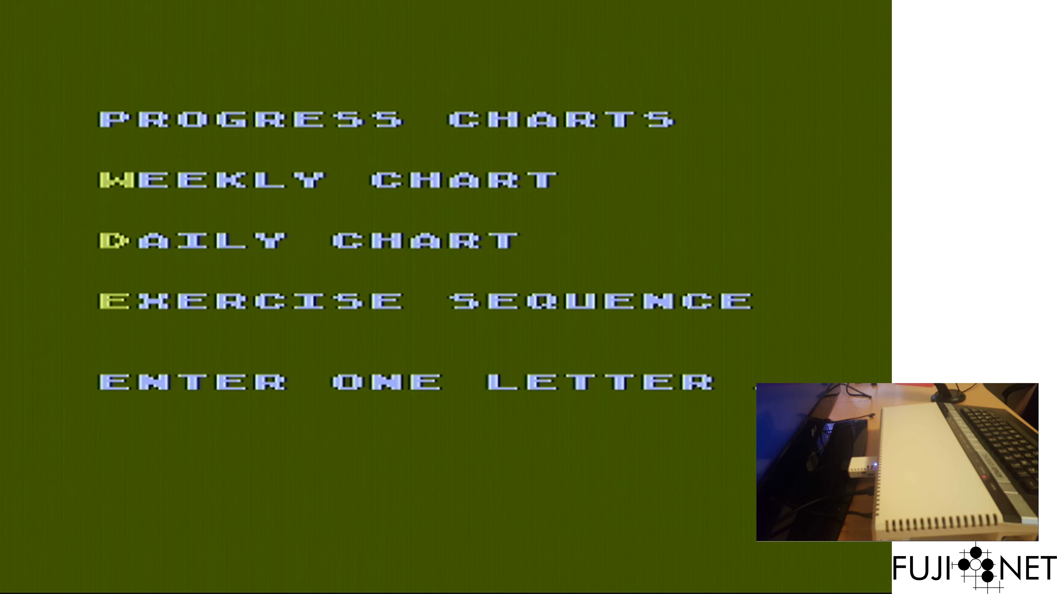
pyautogui.write('D')
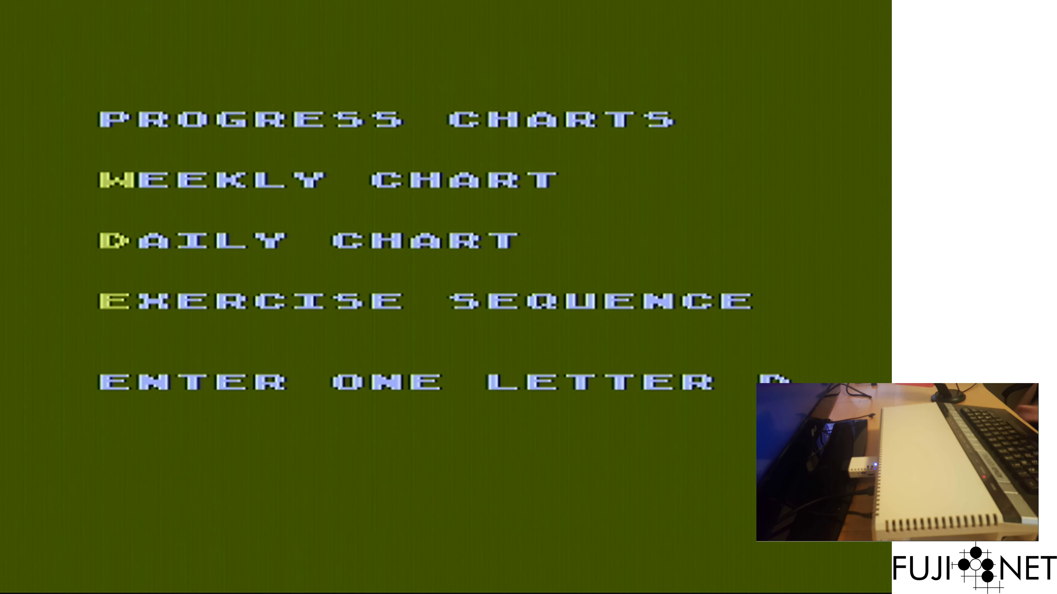
pyautogui.press('Return')
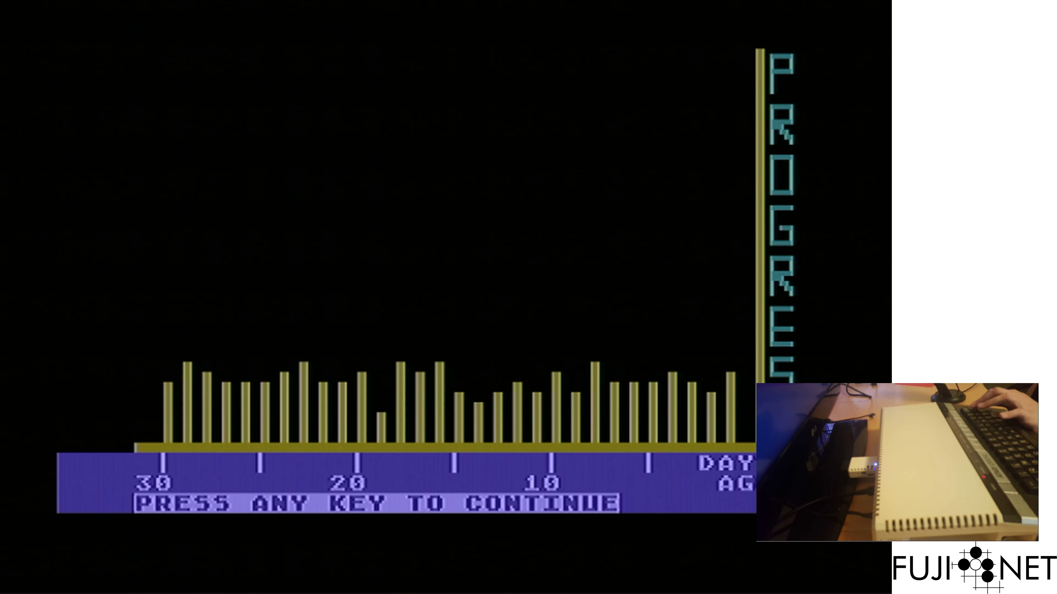
# Step: Leave the daily chart, choose the exercise sequence and continue past its introduction to the first exercise
pyautogui.press('space')
pyautogui.write('W')
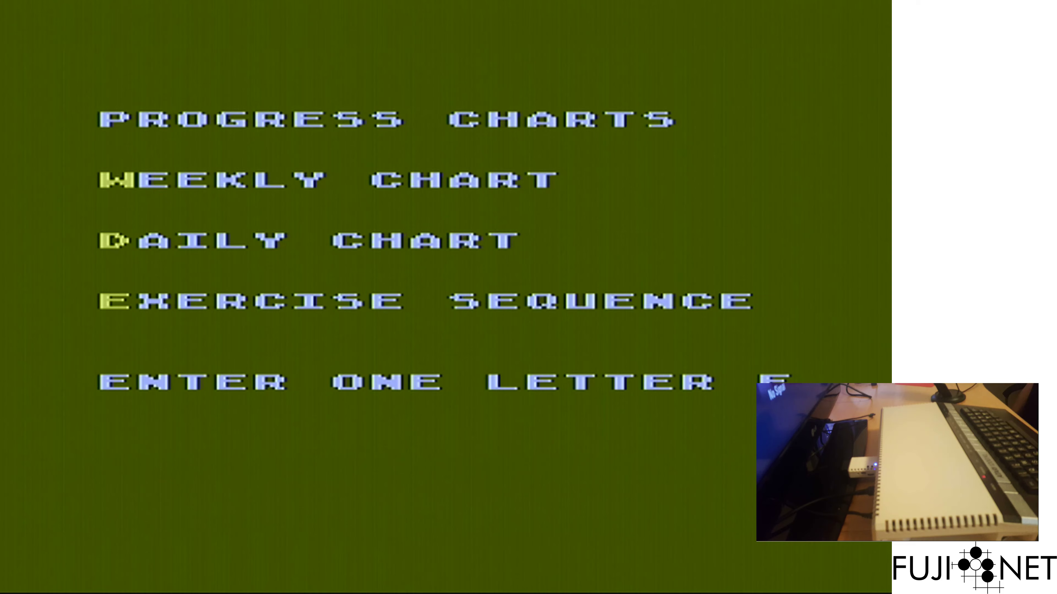
pyautogui.press('Return')
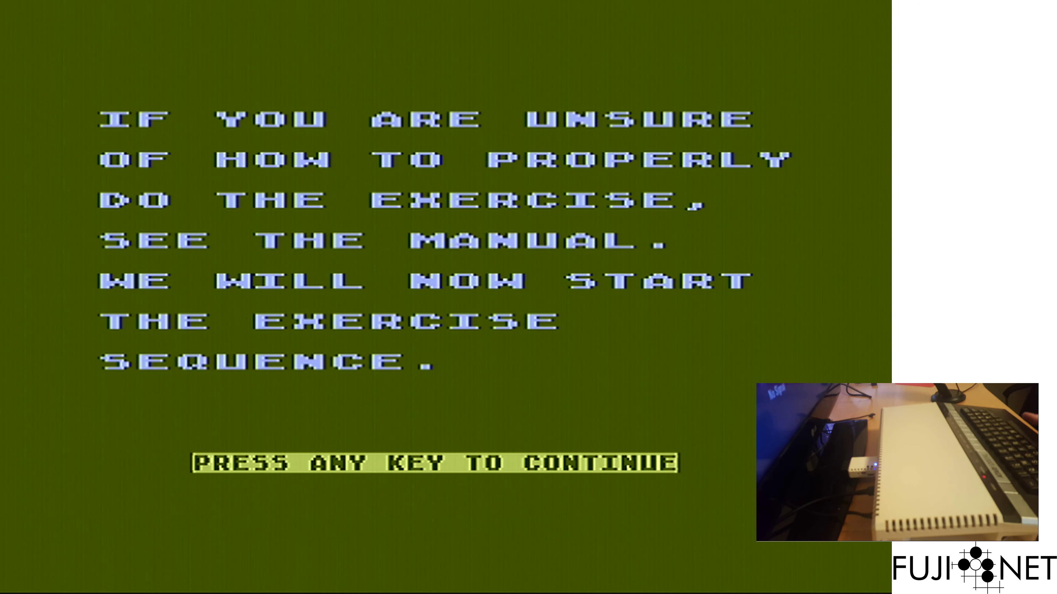
pyautogui.press('Return')
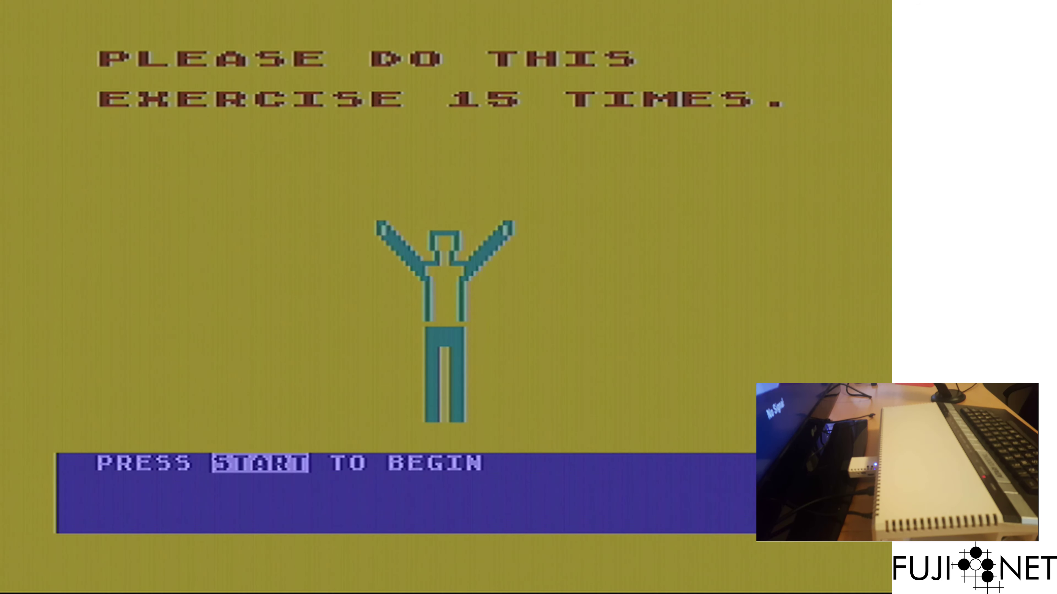